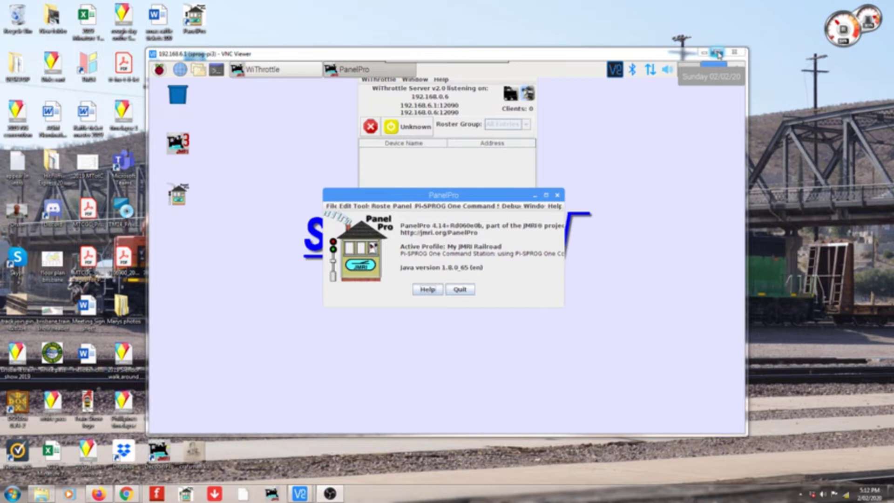
# - Enlarge the remote desktop window to fill the screen and quit the running PanelPro
pyautogui.click(717, 52)
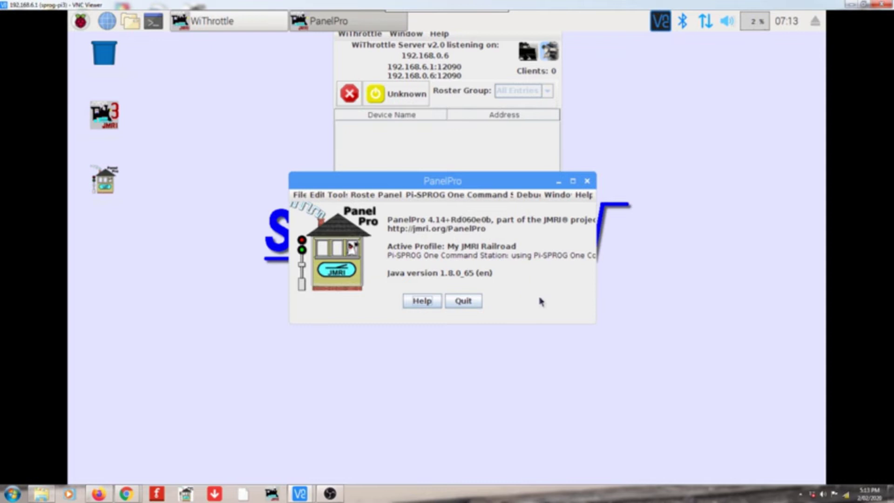
pyautogui.click(463, 303)
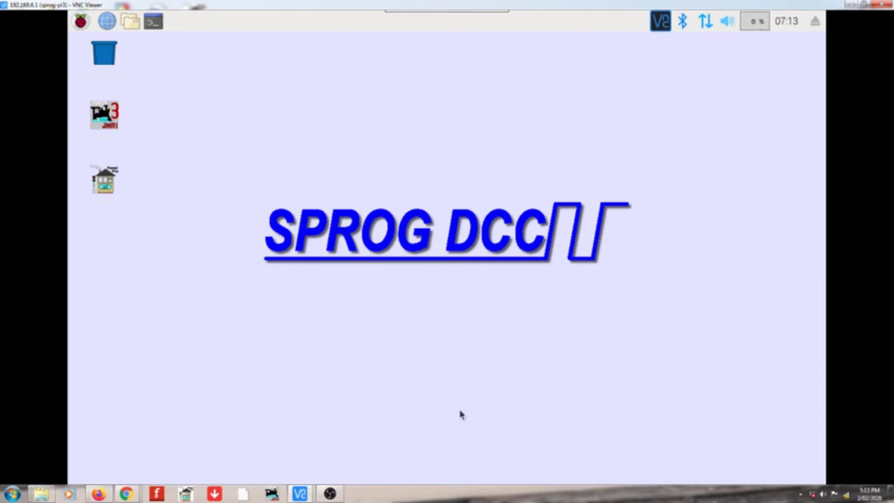
# - Search for "jmri downloads" in Chromium on the Raspberry Pi and open the JMRI: Downloads page
pyautogui.click(109, 24)
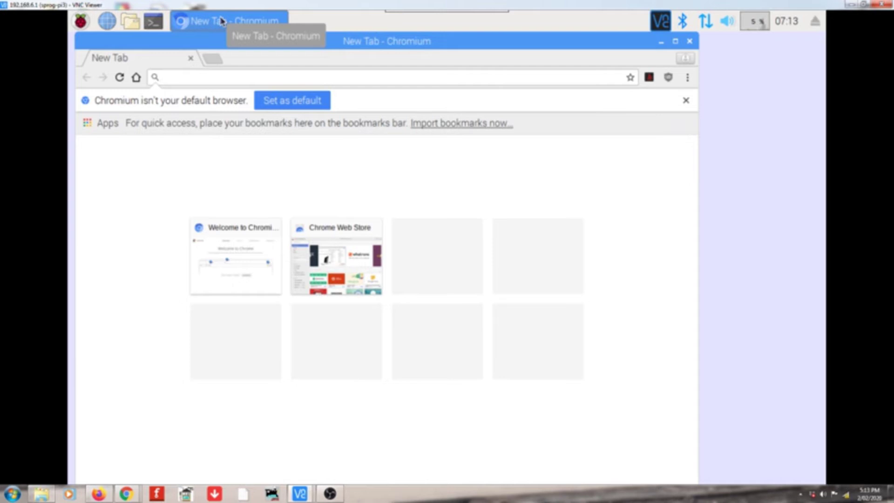
pyautogui.write('jmri')
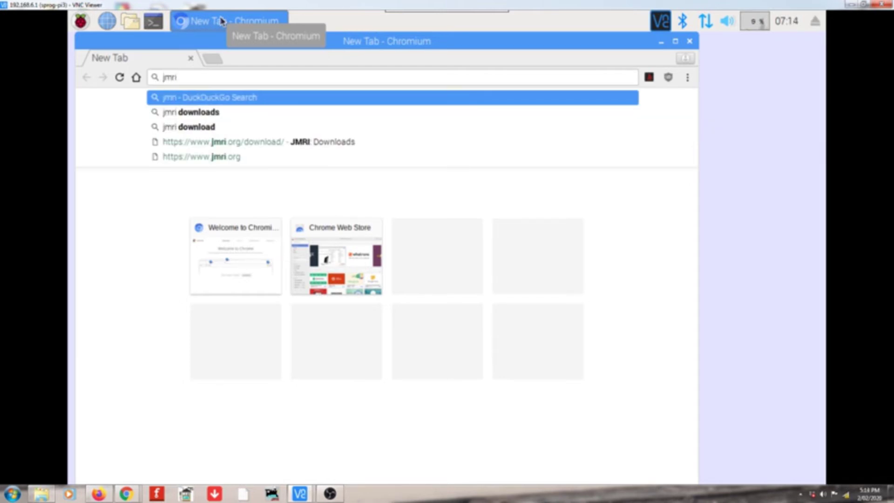
pyautogui.press('Down')
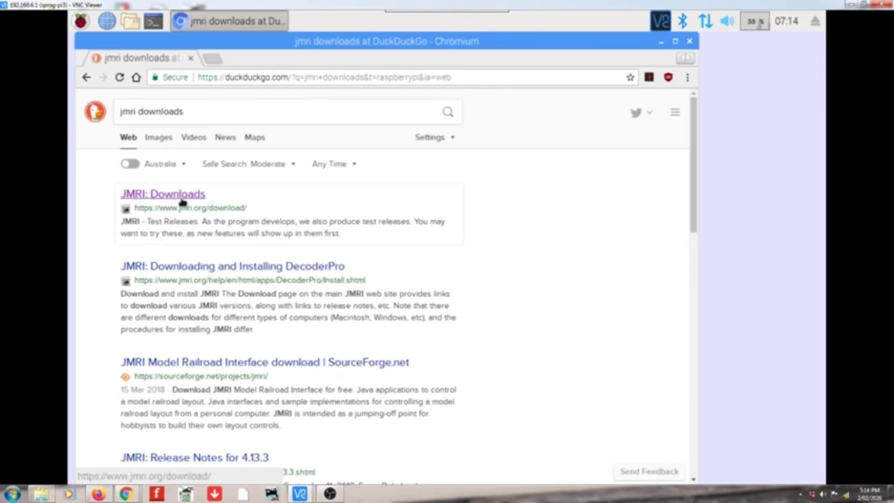
pyautogui.click(176, 198)
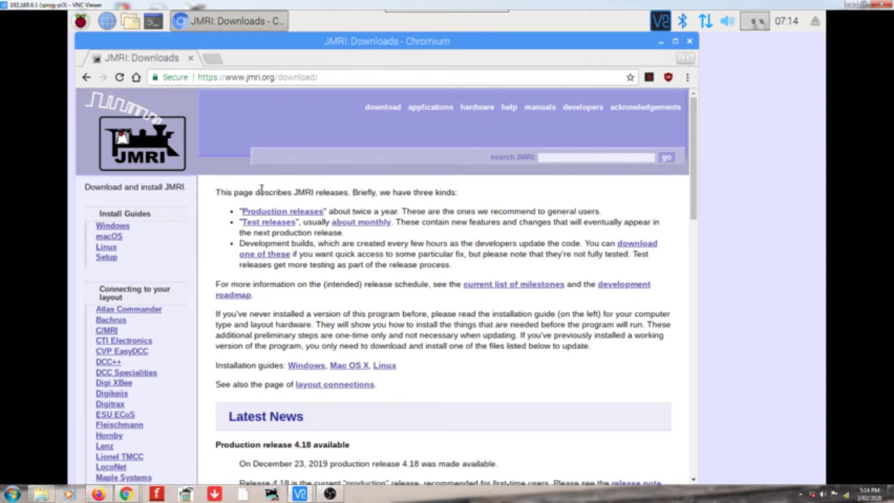
# - Download the Linux .tgz file of the JMRI 4.18 production release
pyautogui.scroll(-6, 256, 190)
pyautogui.scroll(-9, 259, 193)
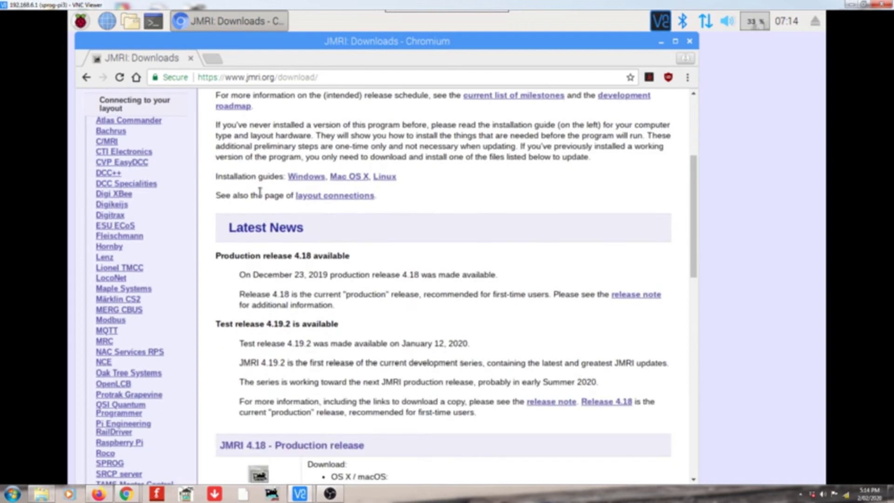
pyautogui.scroll(-1, 263, 197)
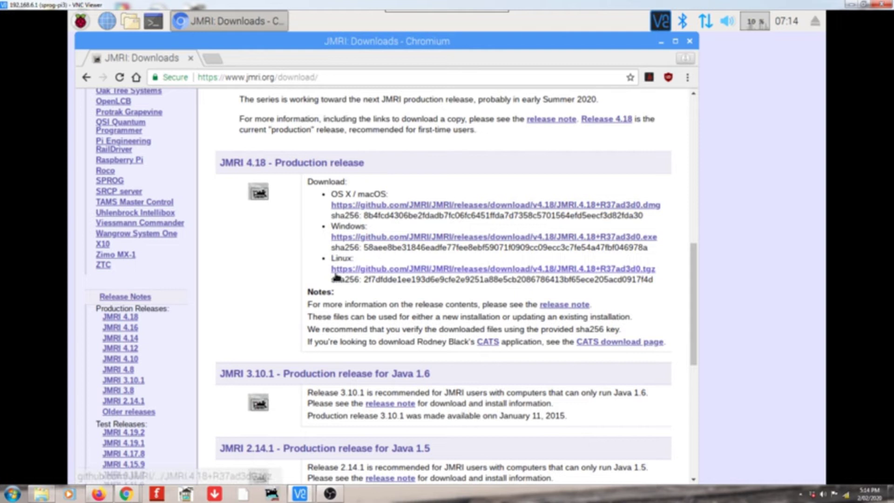
pyautogui.click(394, 270)
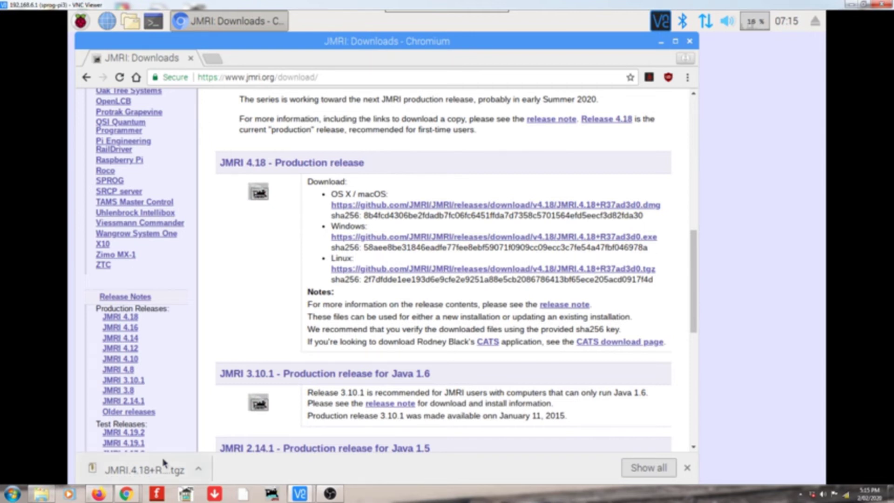
# - Show the downloaded JMRI archive in its folder, close the browser and reposition the Downloads window
pyautogui.click(198, 471)
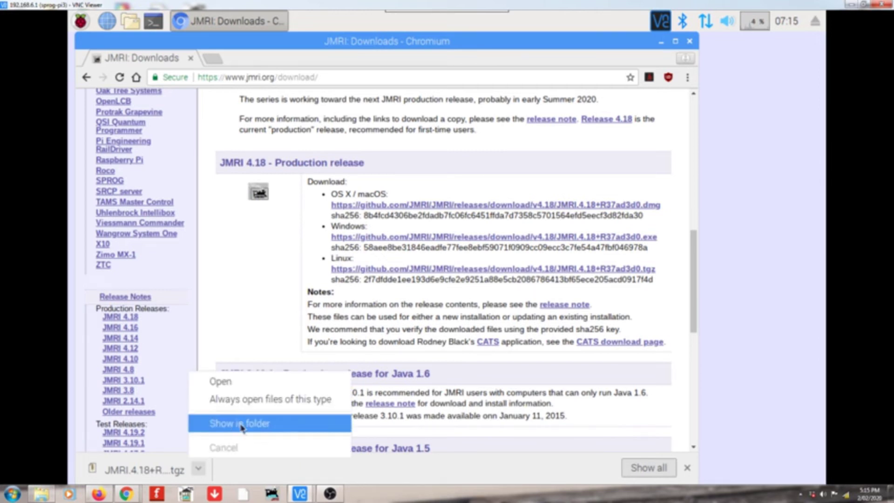
pyautogui.click(292, 426)
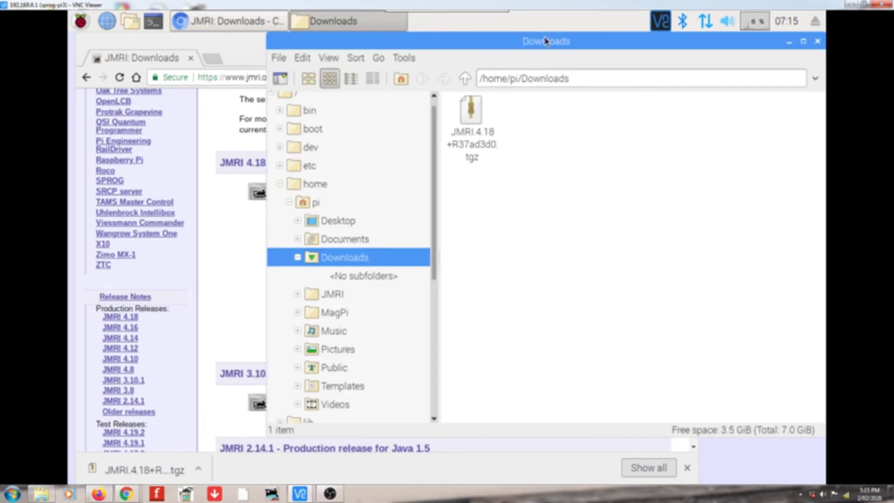
pyautogui.moveTo(545, 41); pyautogui.dragTo(453, 116)
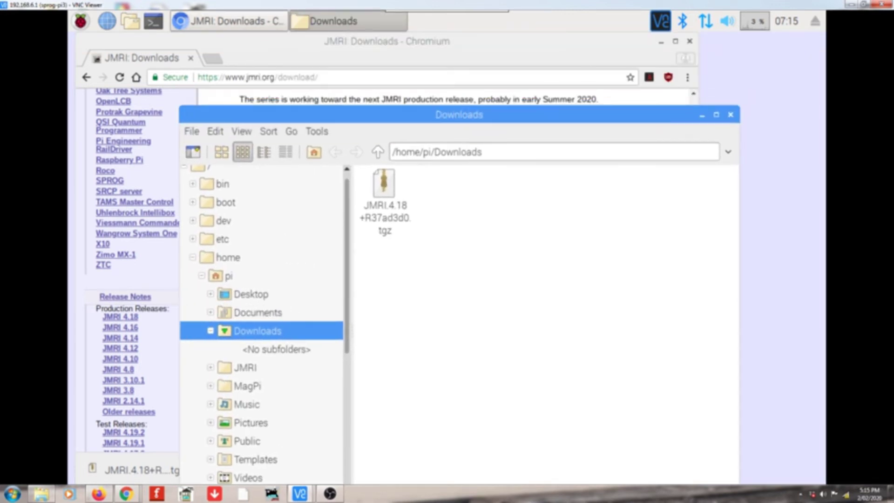
pyautogui.click(690, 42)
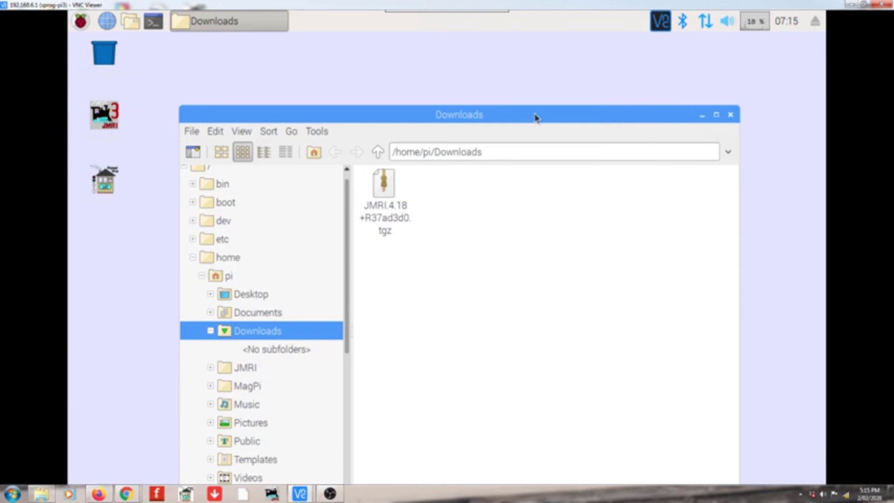
pyautogui.moveTo(535, 116); pyautogui.dragTo(530, 62)
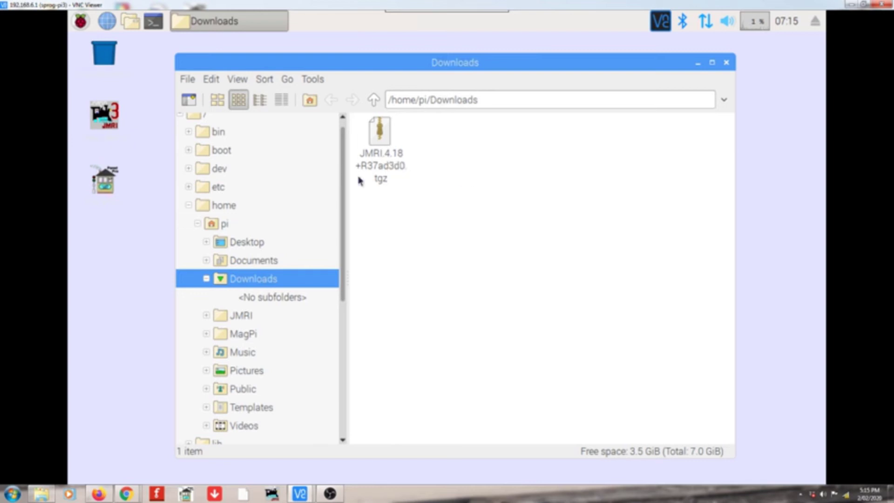
# - Extract all files of JMRI.4.18+R37ad3d0.tgz to /home/pi/ with overwriting of existing files enabled
pyautogui.rightClick(380, 154)
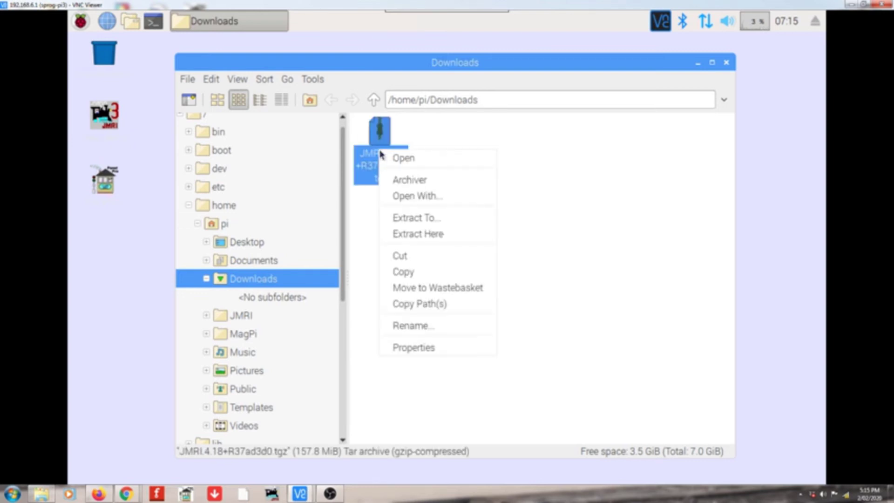
pyautogui.click(407, 220)
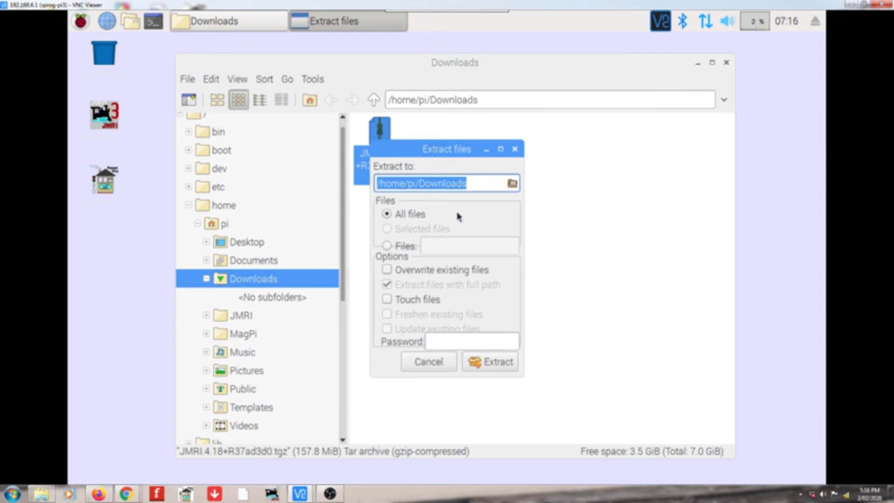
pyautogui.click(420, 183)
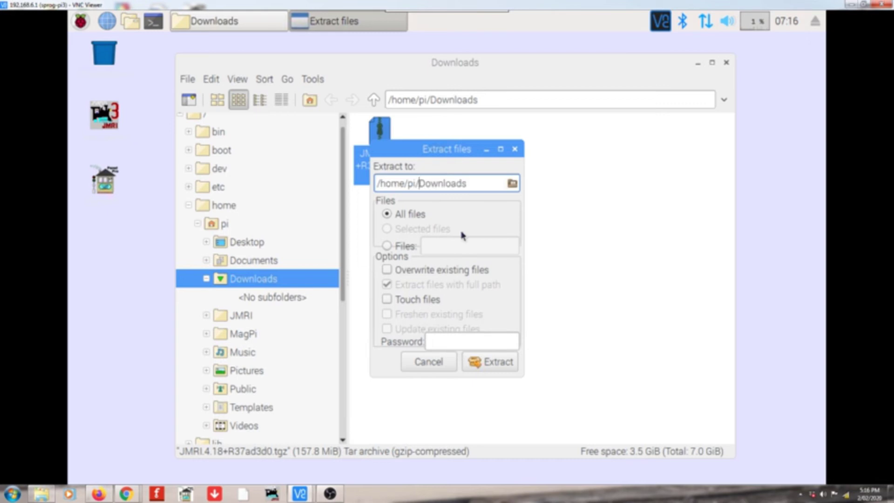
pyautogui.press('Delete')
pyautogui.press('Delete')
pyautogui.press('Delete')
pyautogui.press('Delete')
pyautogui.press('Delete')
pyautogui.press('Delete')
pyautogui.press('Delete')
pyautogui.press('Delete')
pyautogui.press('Delete')
pyautogui.click(386, 271)
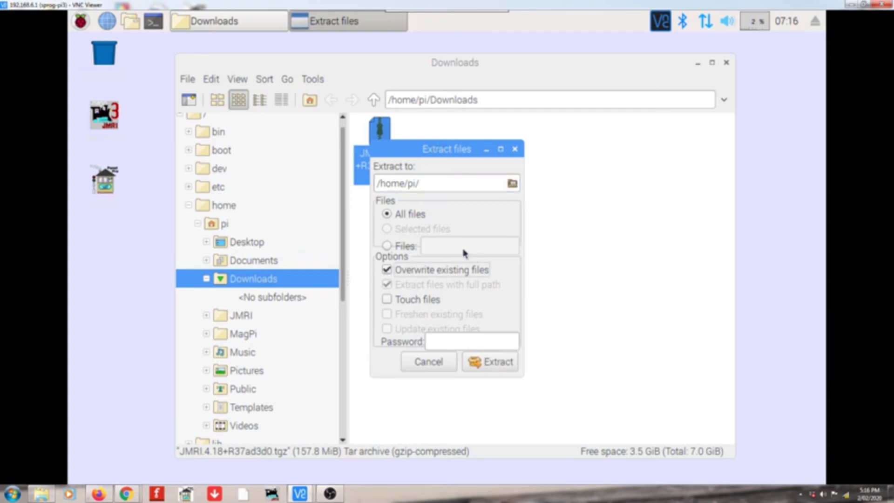
pyautogui.click(489, 362)
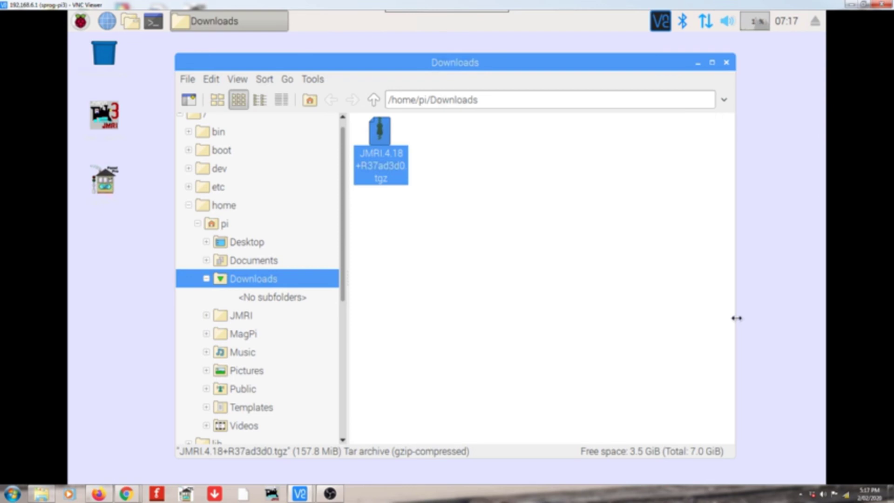
# - Close the Downloads folder and launch PanelPro from the desktop, leaving no menu open
pyautogui.click(726, 63)
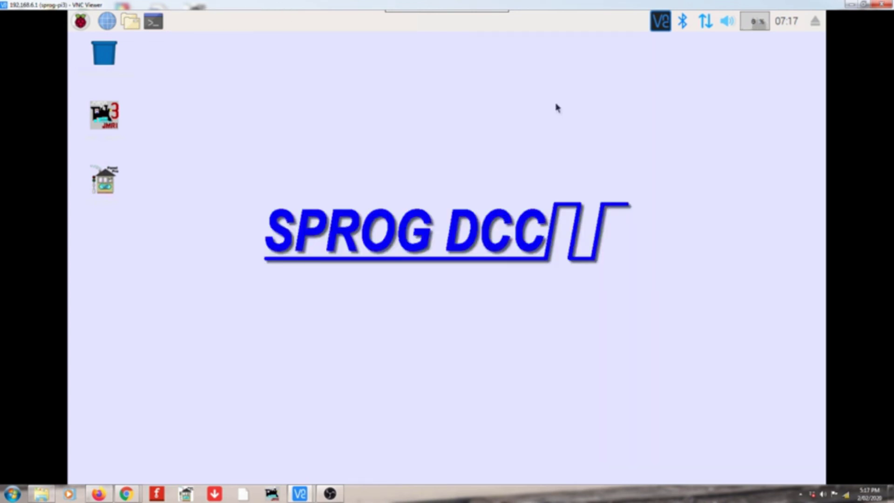
pyautogui.click(102, 181)
pyautogui.doubleClick(103, 180)
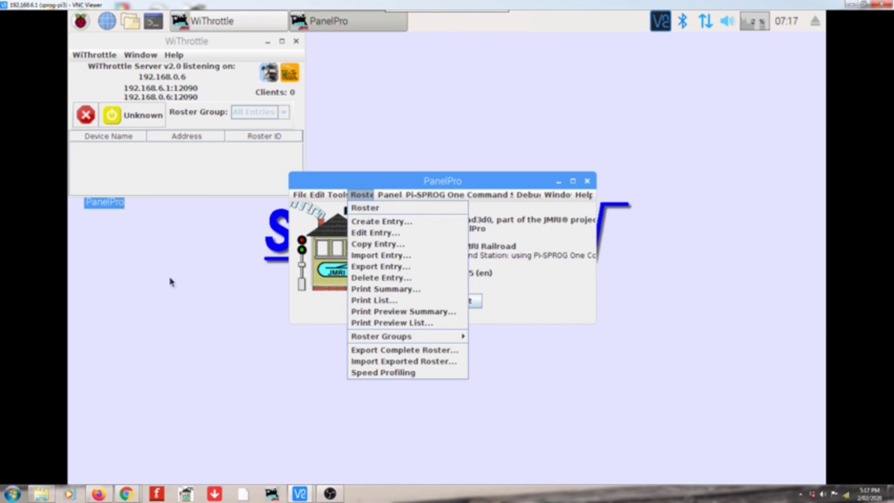
pyautogui.press('Escape')
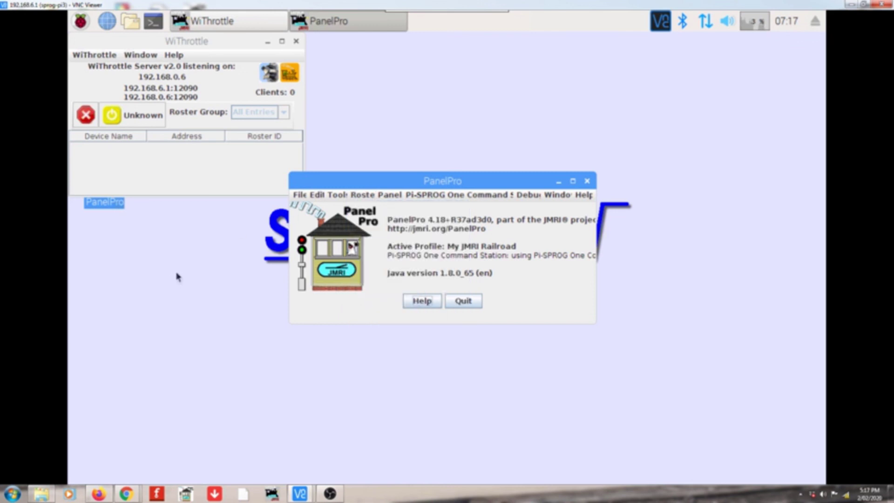